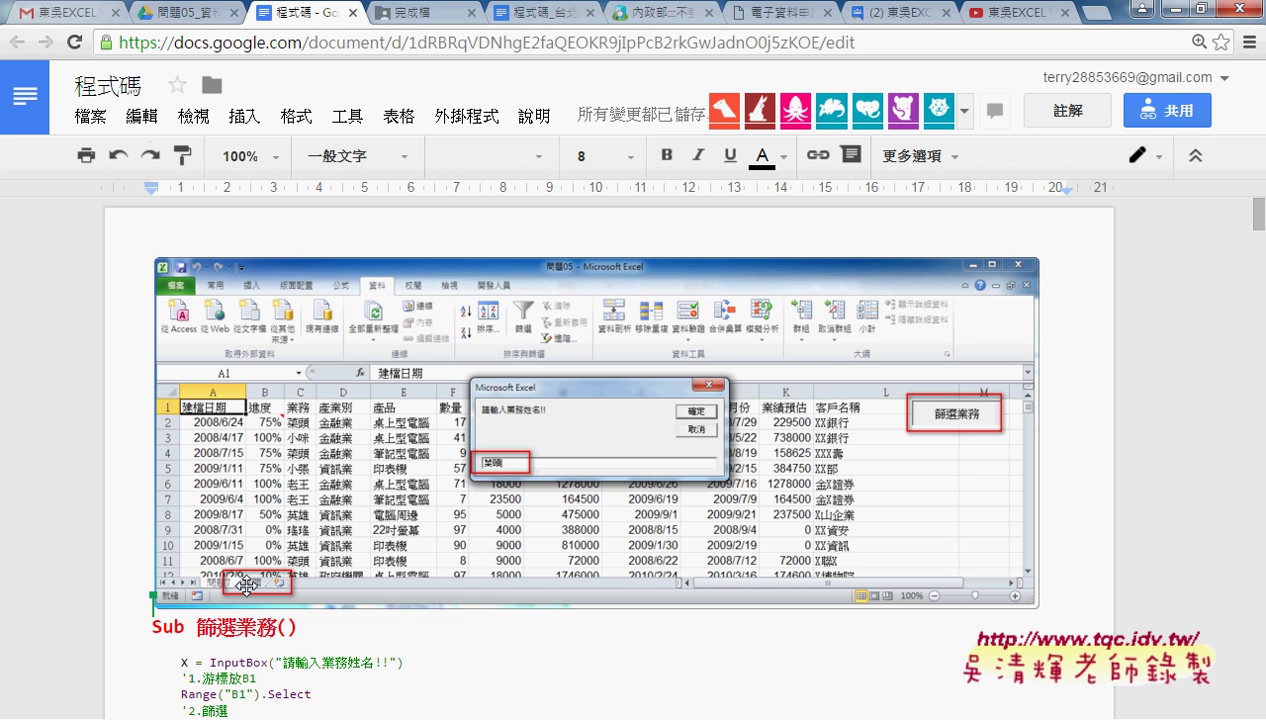
Scroll past the Excel screenshot to reveal the Sub 篩選業務() code through End Sub.
scroll(246, 585, "down", 3)
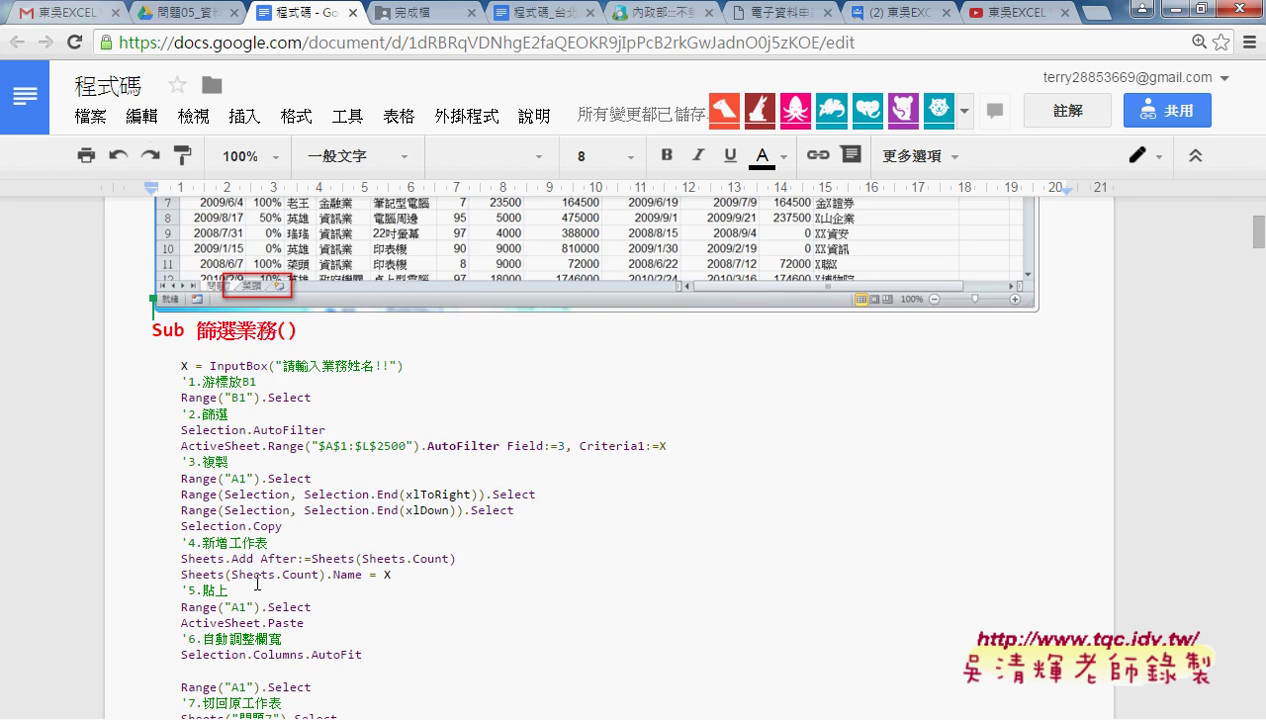
scroll(271, 570, "down", 1)
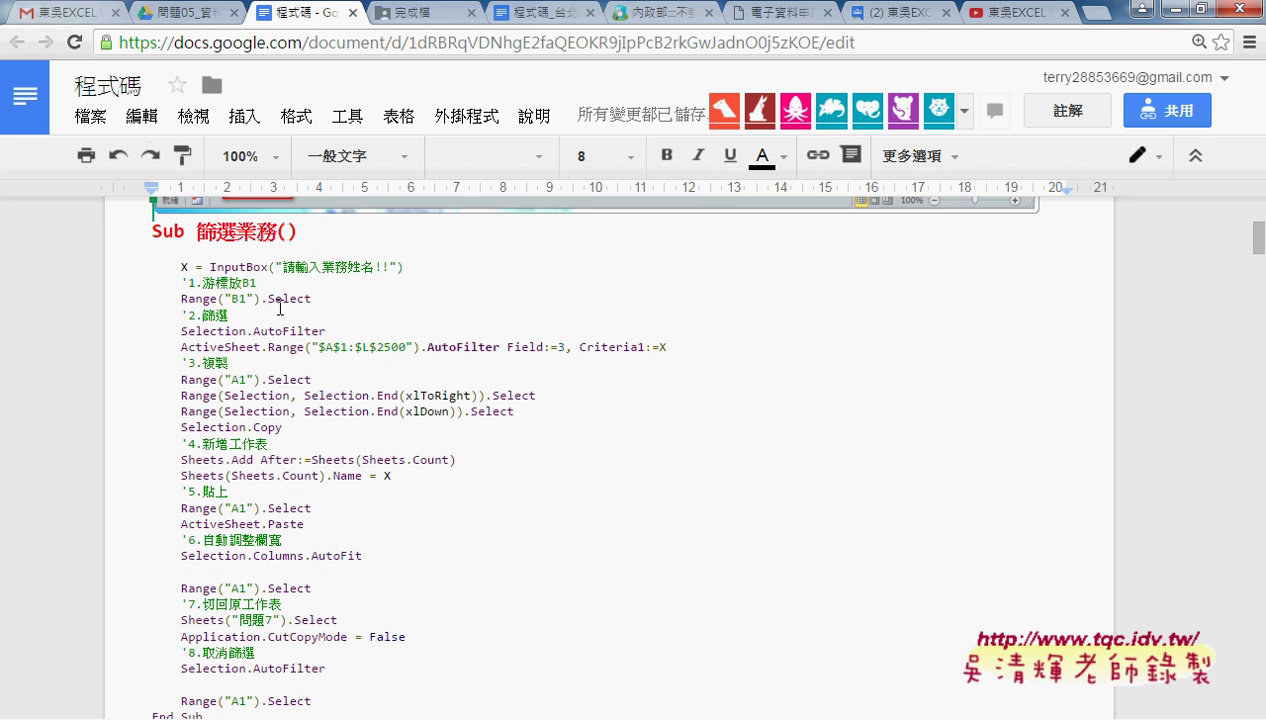
left_click(242, 282)
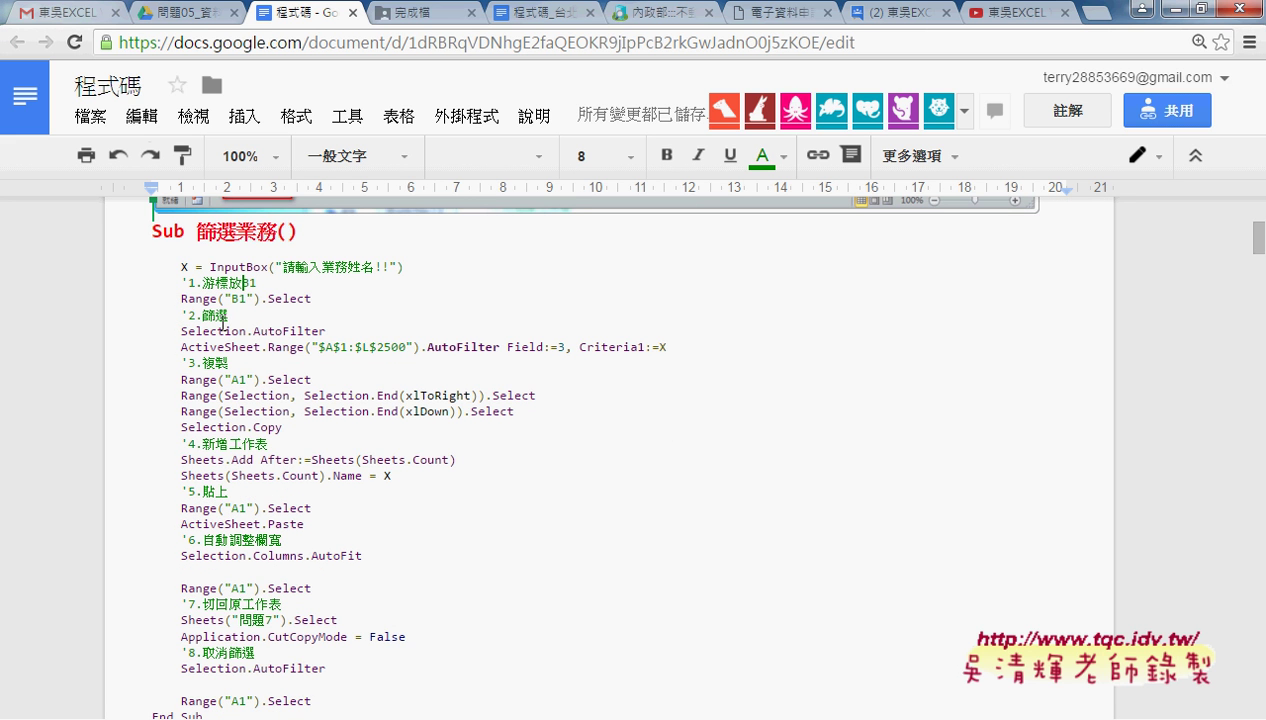
left_click(229, 652)
left_click_drag(572, 346, 698, 345)
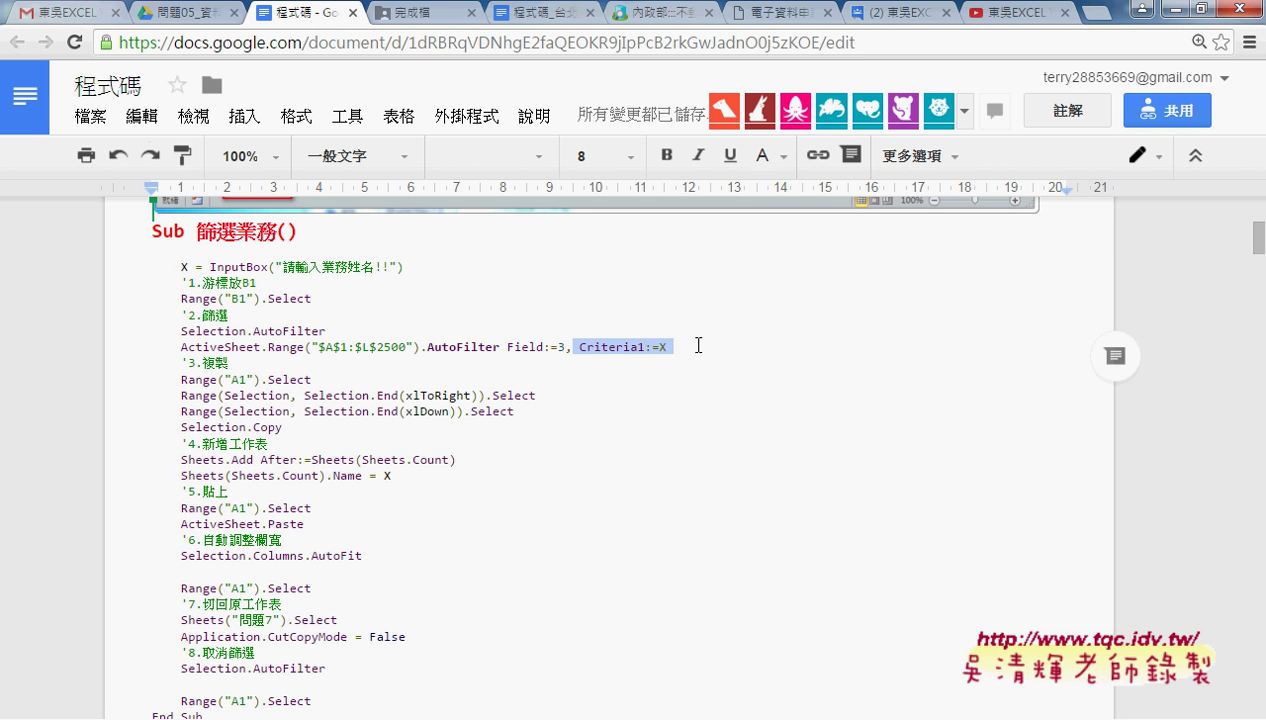
left_click(698, 345)
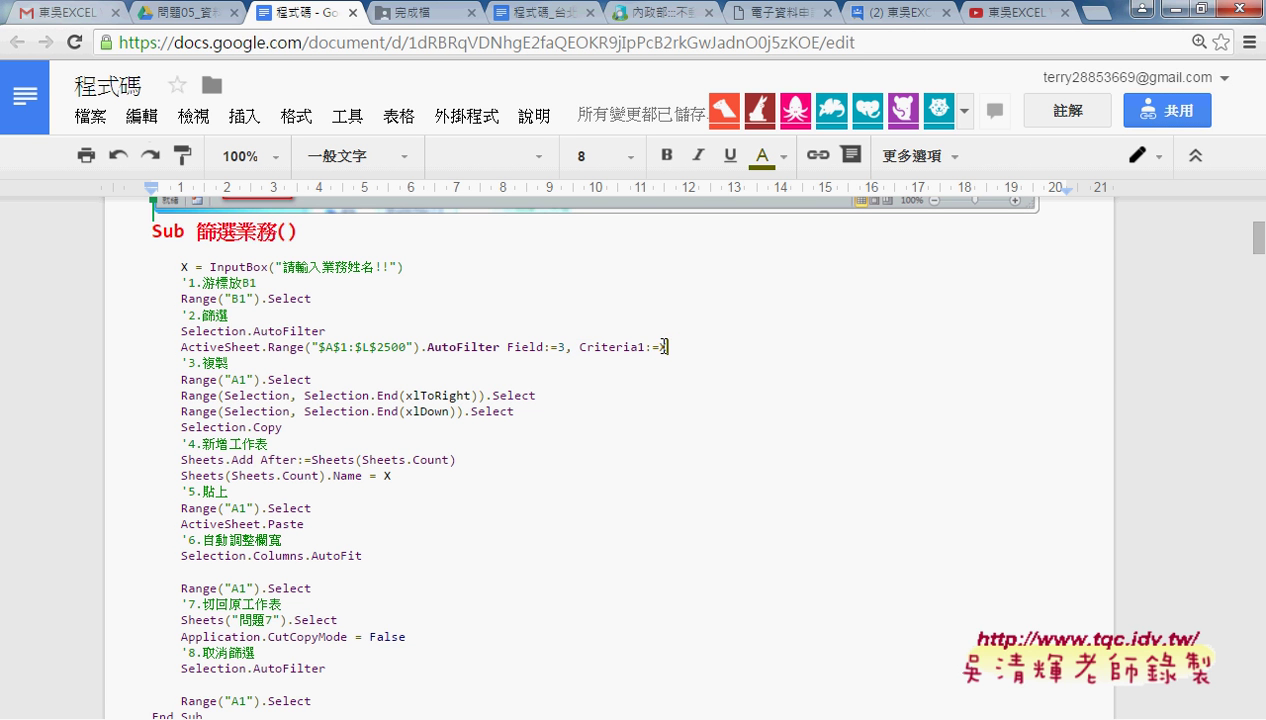
key("shift+Left")
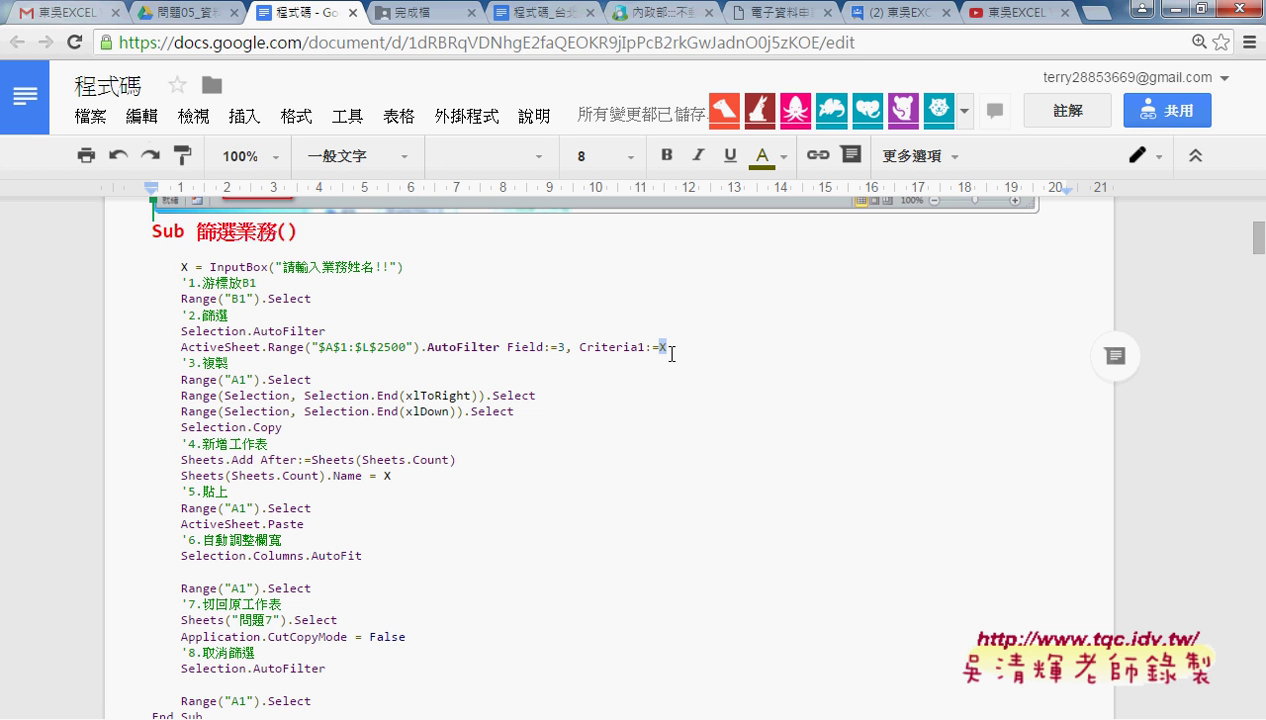
key("Left")
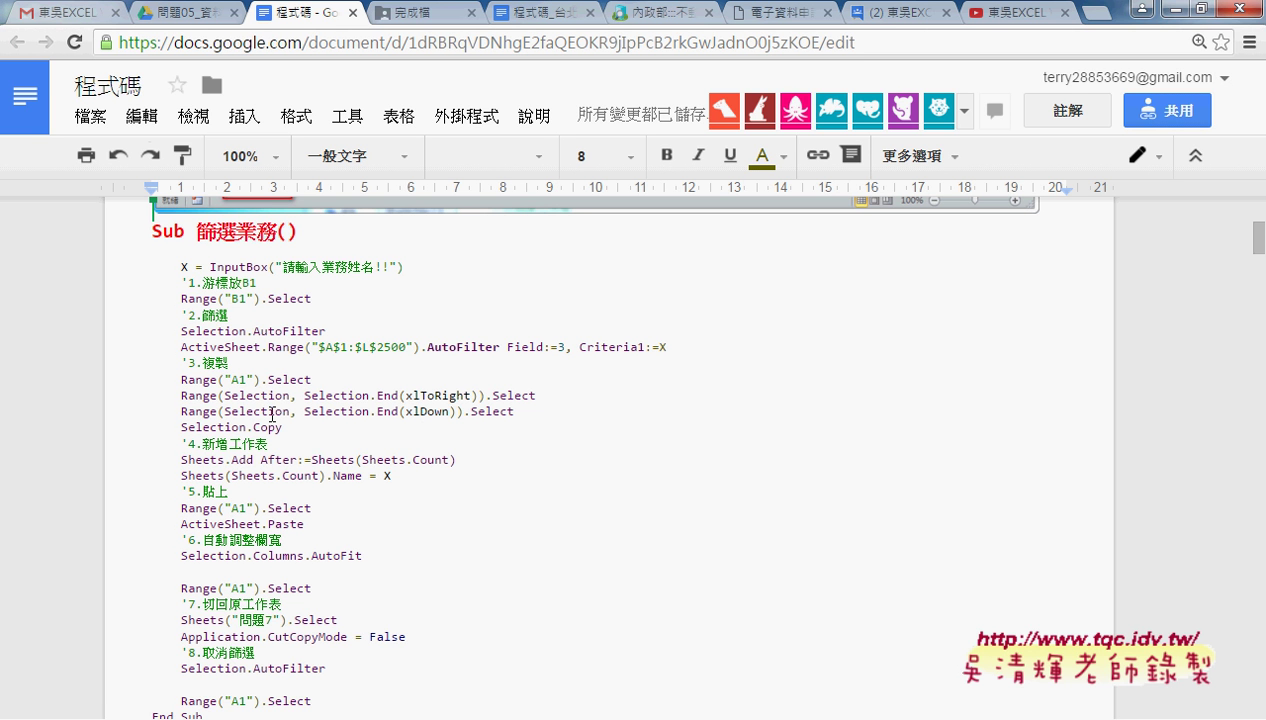
Scroll to the Sub 篩選業務_簡化() block and select the word 簡化 in its heading.
scroll(270, 410, "down", 3)
scroll(544, 426, "down", 1)
scroll(544, 426, "up", 1)
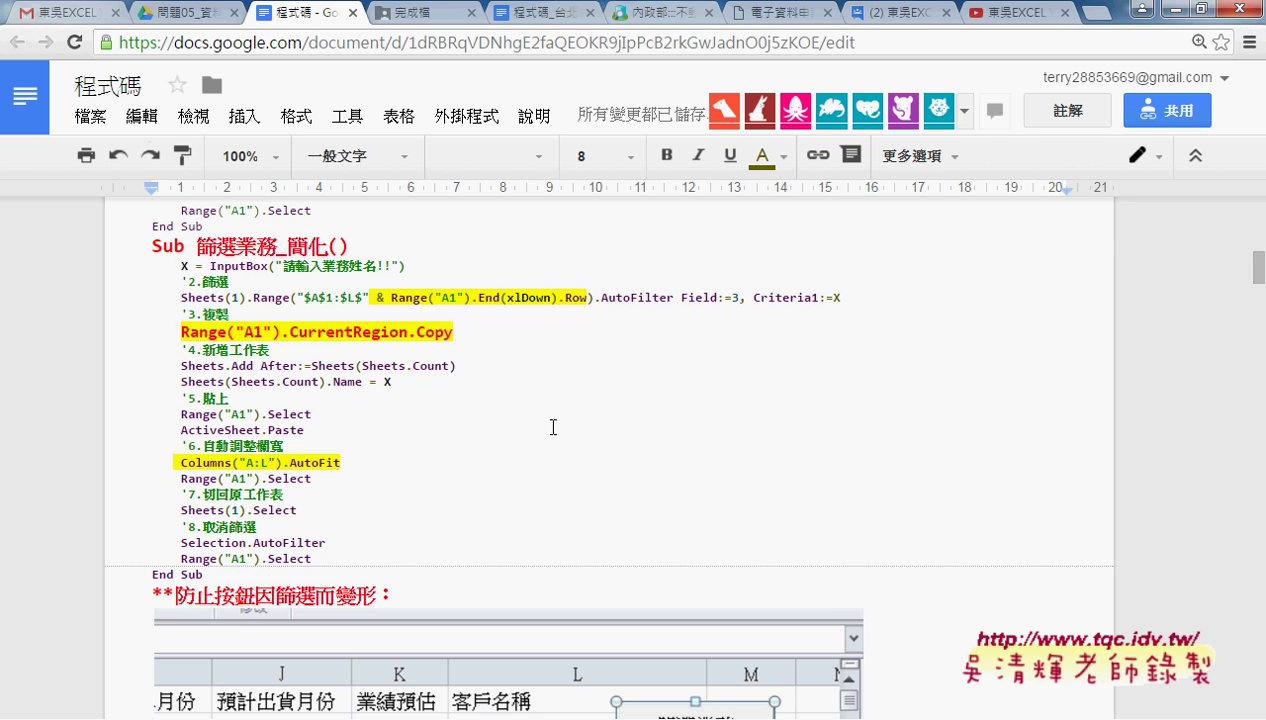
left_click_drag(287, 242, 330, 236)
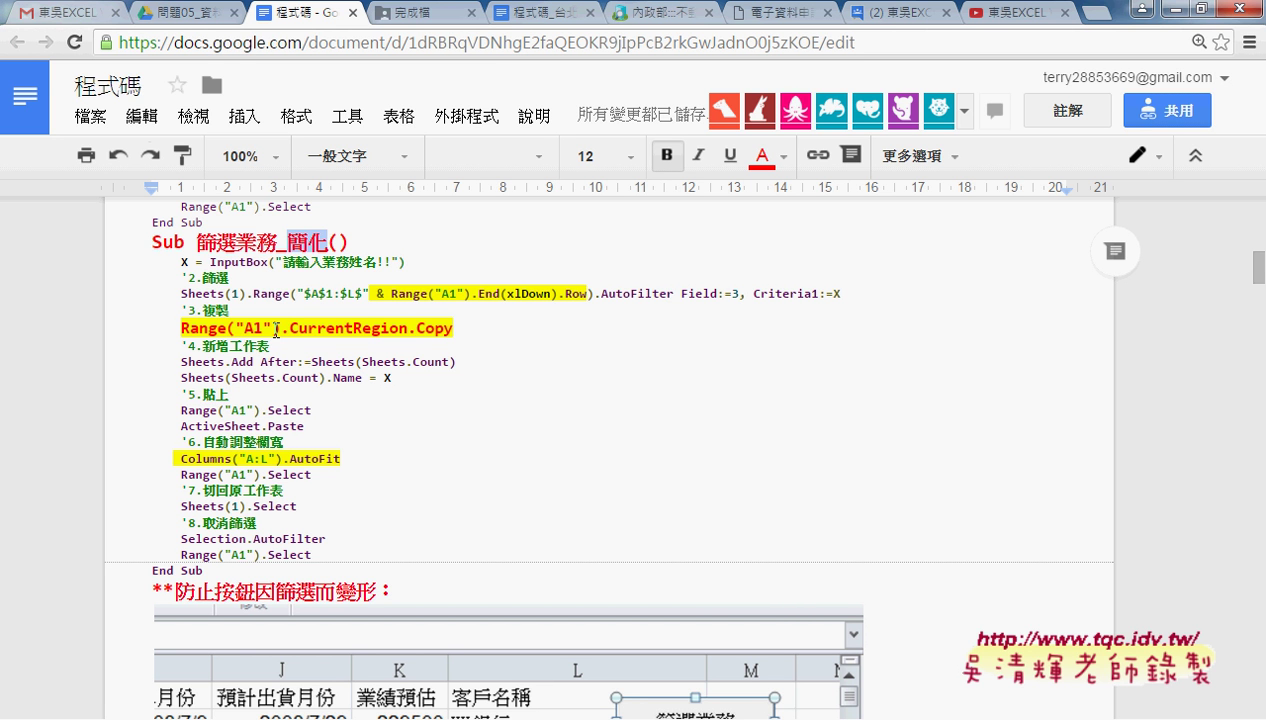
left_click_drag(285, 330, 455, 330)
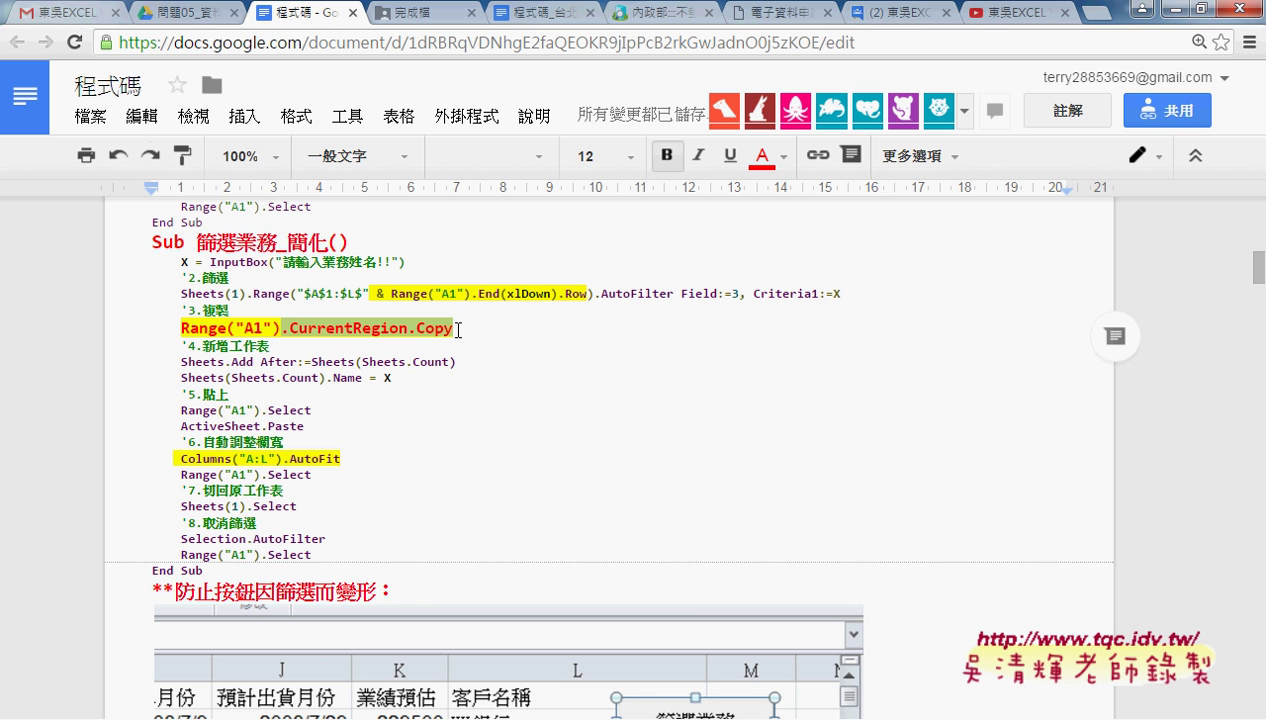
left_click(411, 330)
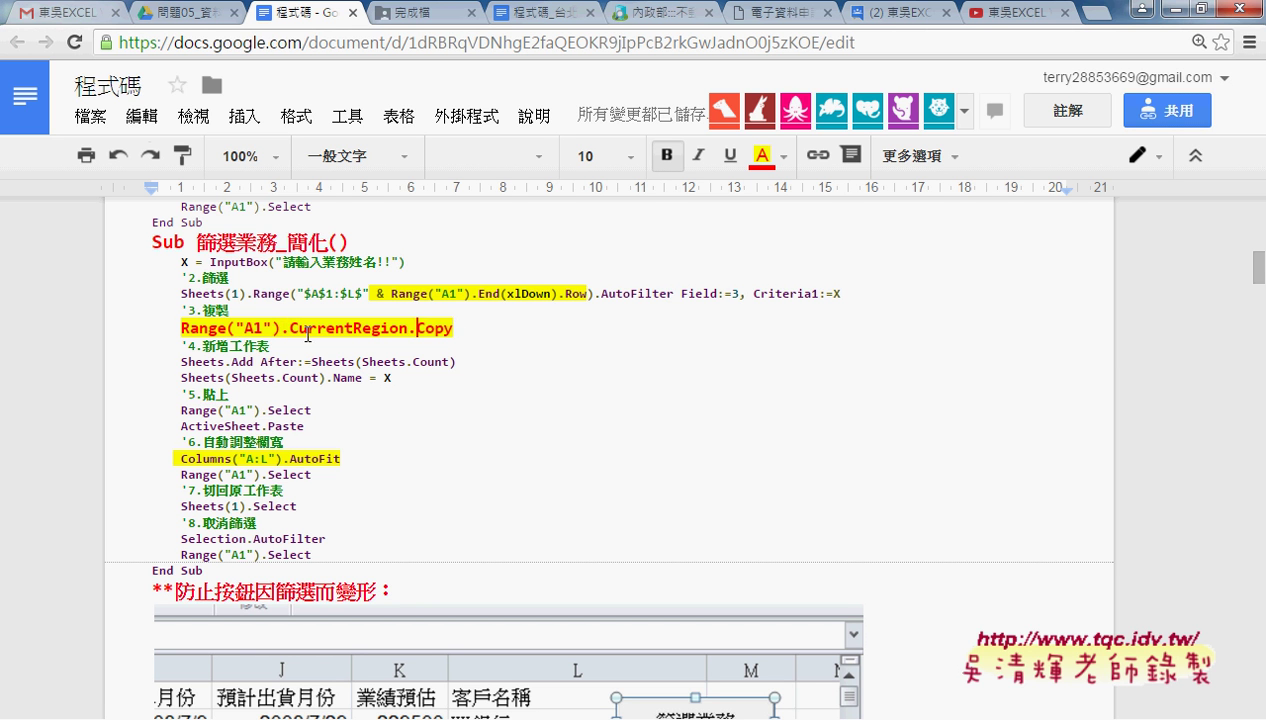
left_click_drag(282, 328, 457, 328)
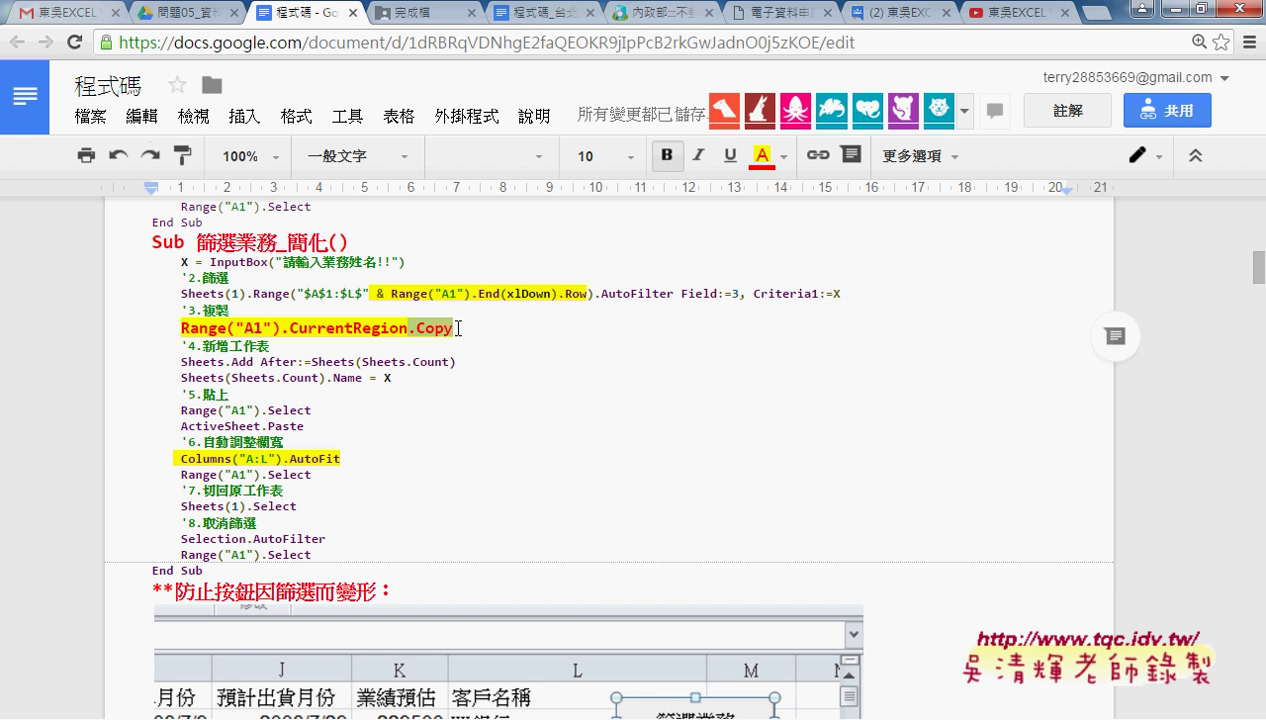
scroll(458, 328, "up", 2)
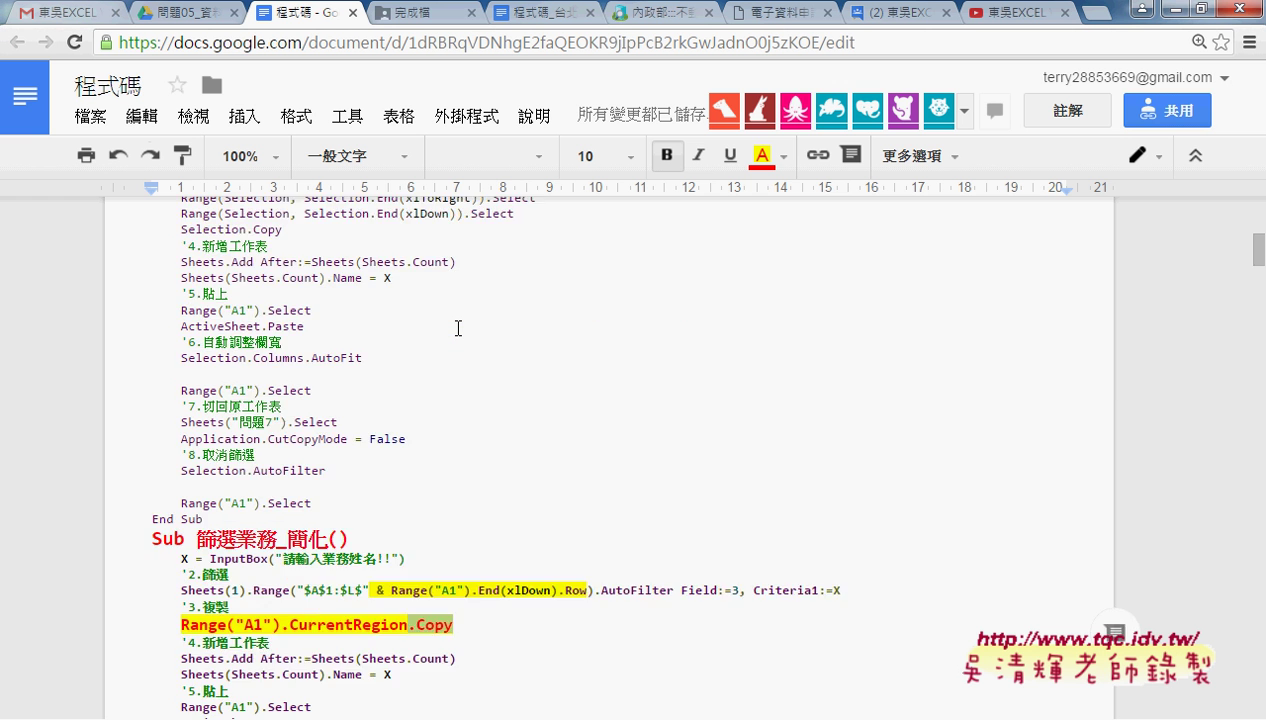
scroll(458, 328, "up", 4)
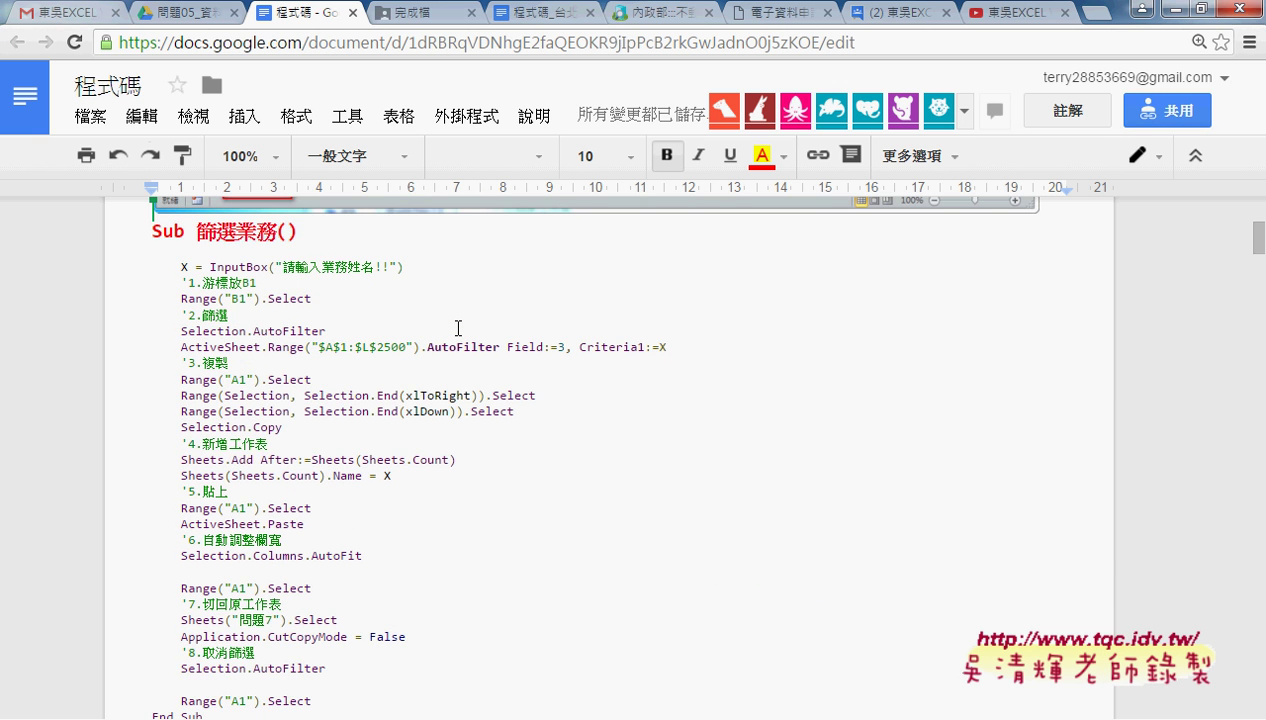
scroll(458, 328, "down", 2)
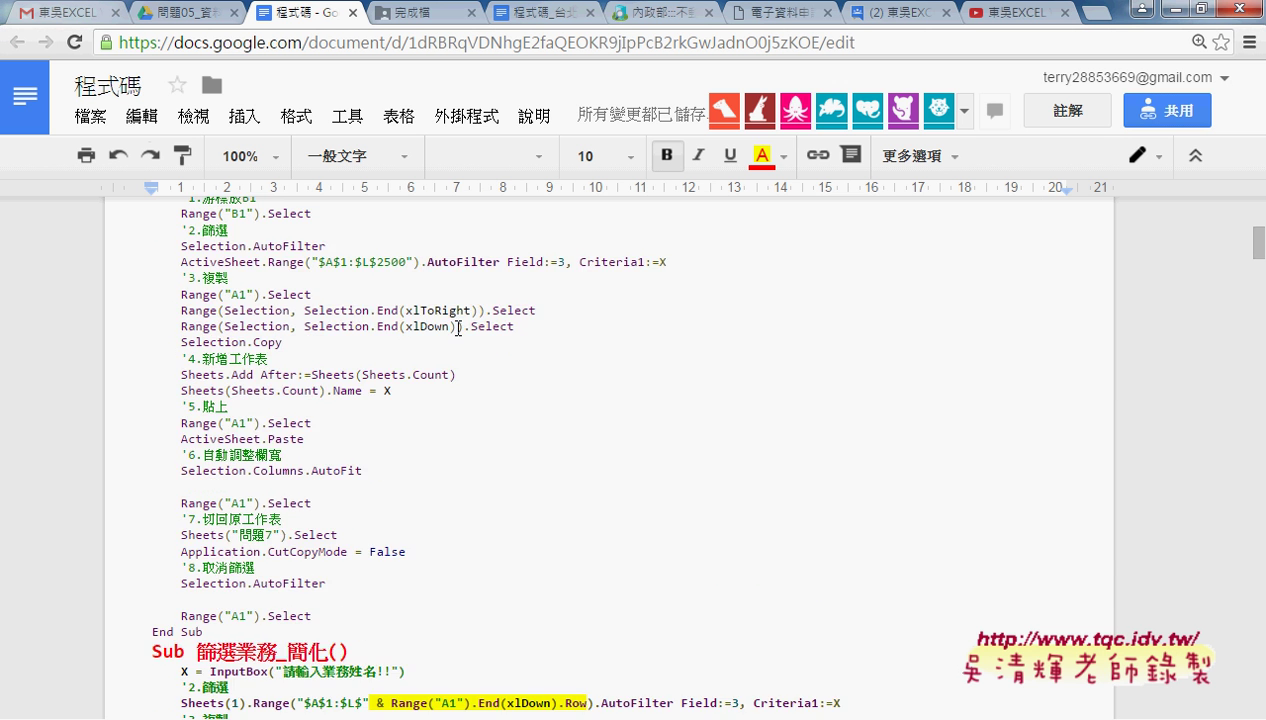
scroll(461, 325, "down", 2)
scroll(461, 354, "down", 3)
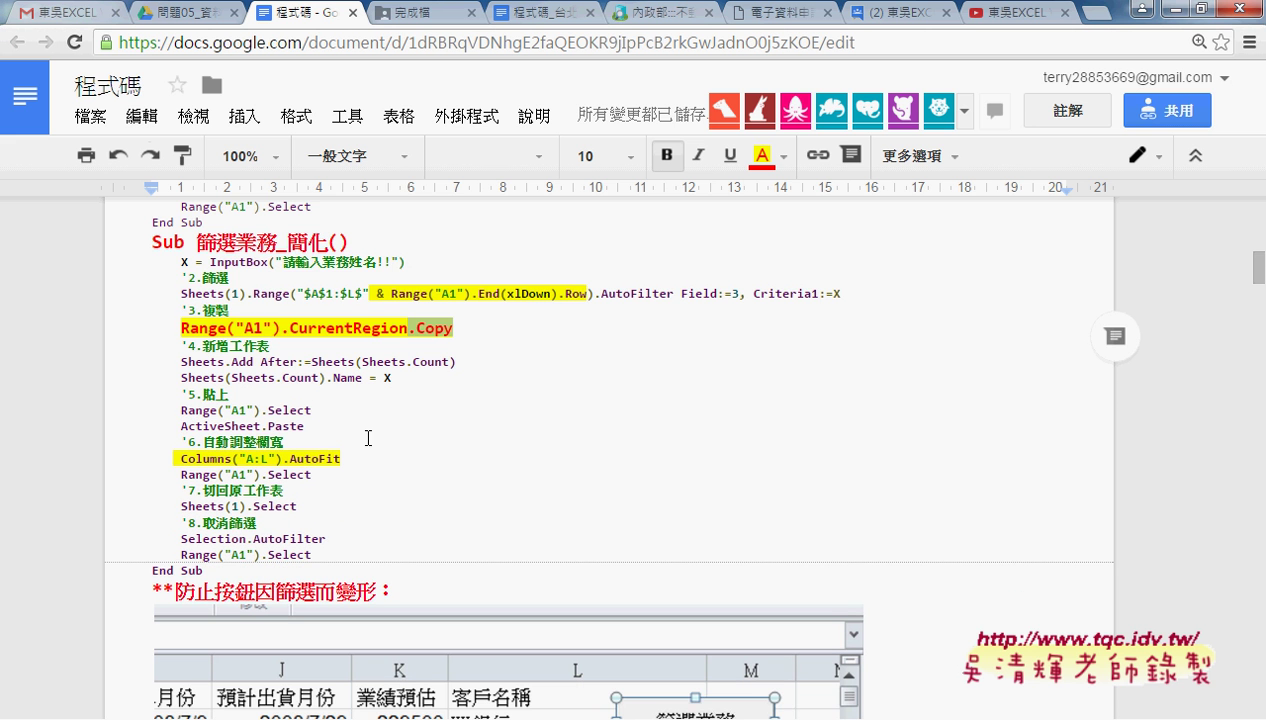